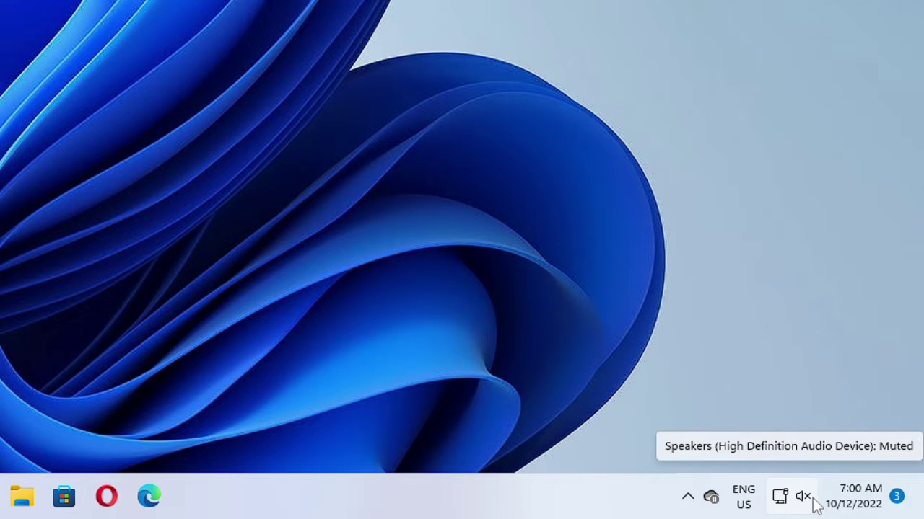
# Step: Unmute the speakers in the quick settings and set the system volume to about 89
pyautogui.click(804, 498)
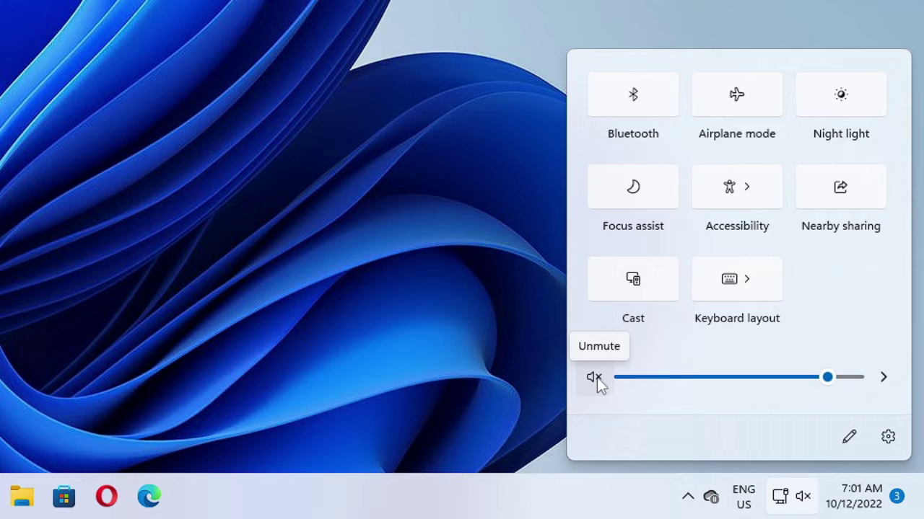
pyautogui.click(596, 379)
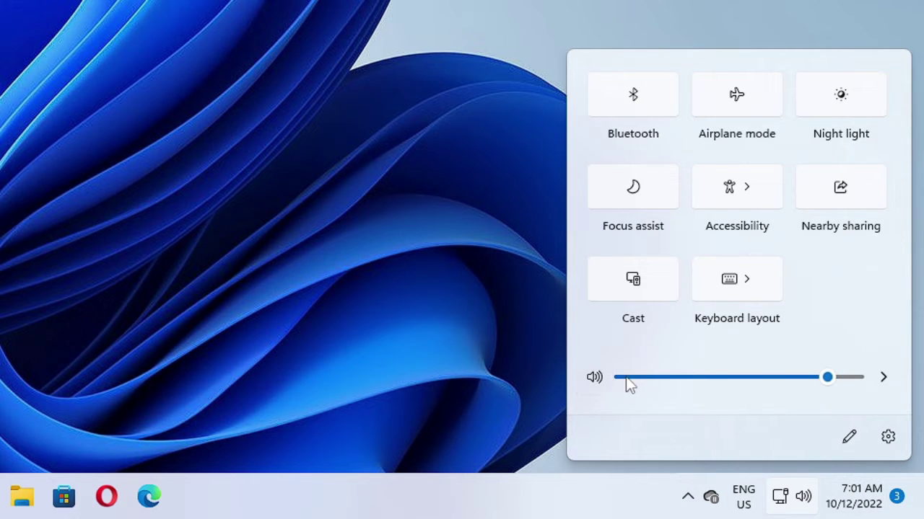
pyautogui.moveTo(830, 380)
pyautogui.mouseDown()
pyautogui.moveTo(622, 388)
pyautogui.moveTo(825, 382)
pyautogui.mouseUp()
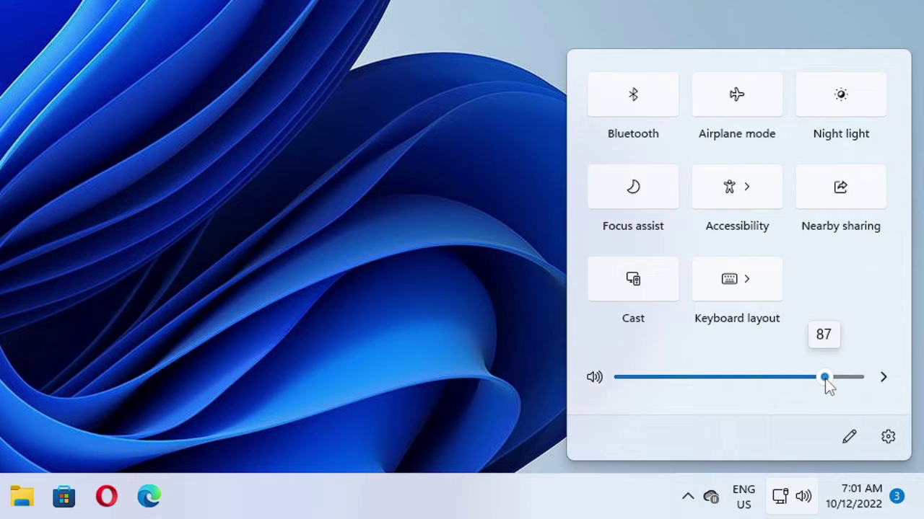
pyautogui.moveTo(827, 380); pyautogui.dragTo(829, 381)
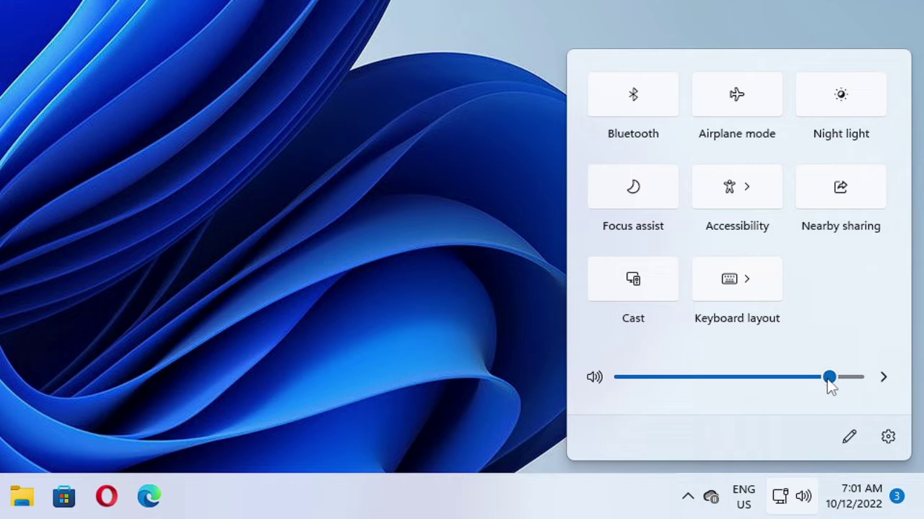
pyautogui.click(510, 382)
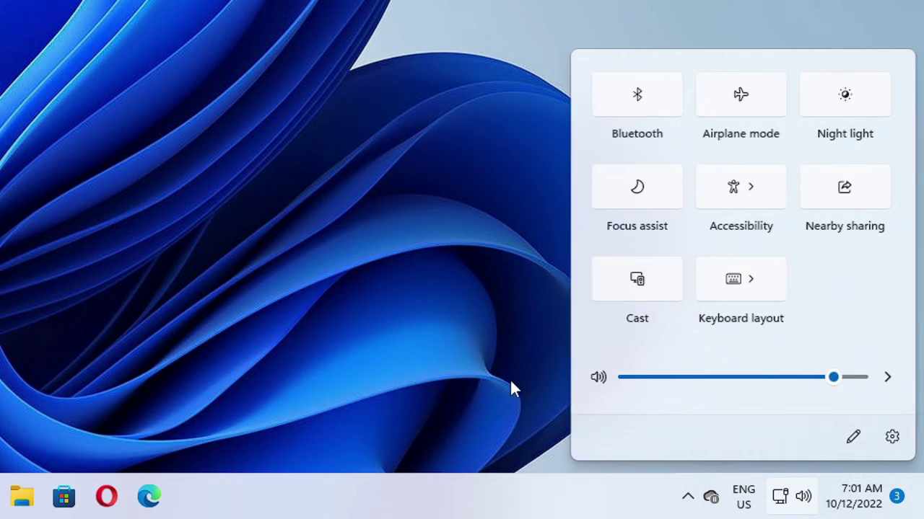
# Step: Troubleshoot sound problems for the default High Definition Audio Device speakers and choose to open Audio Enhancements
pyautogui.rightClick(803, 499)
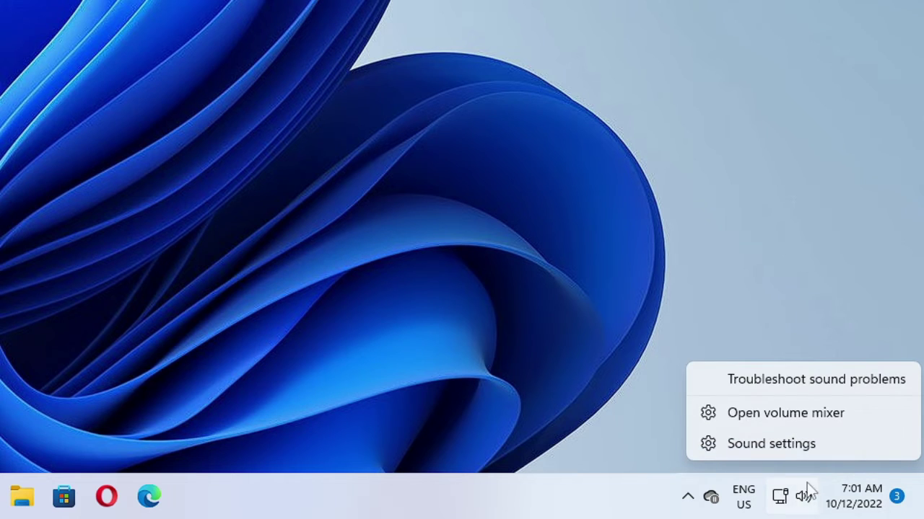
pyautogui.click(819, 382)
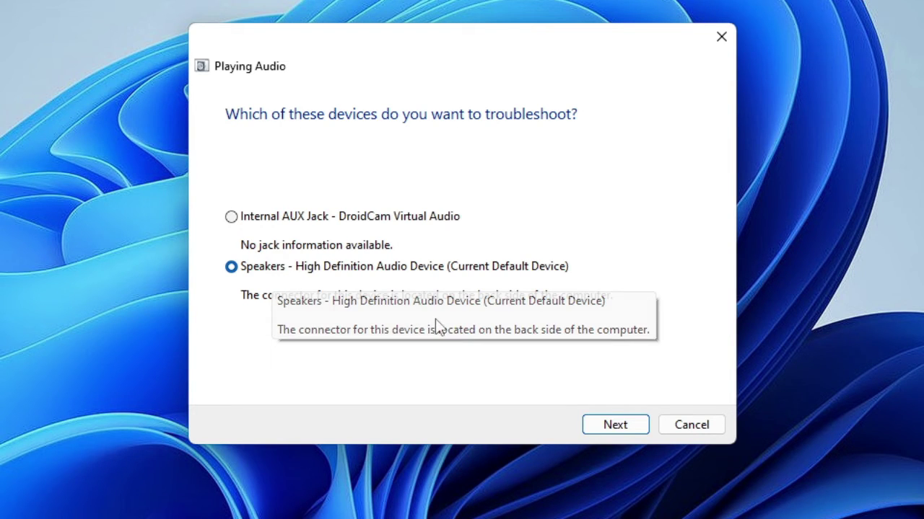
pyautogui.click(613, 425)
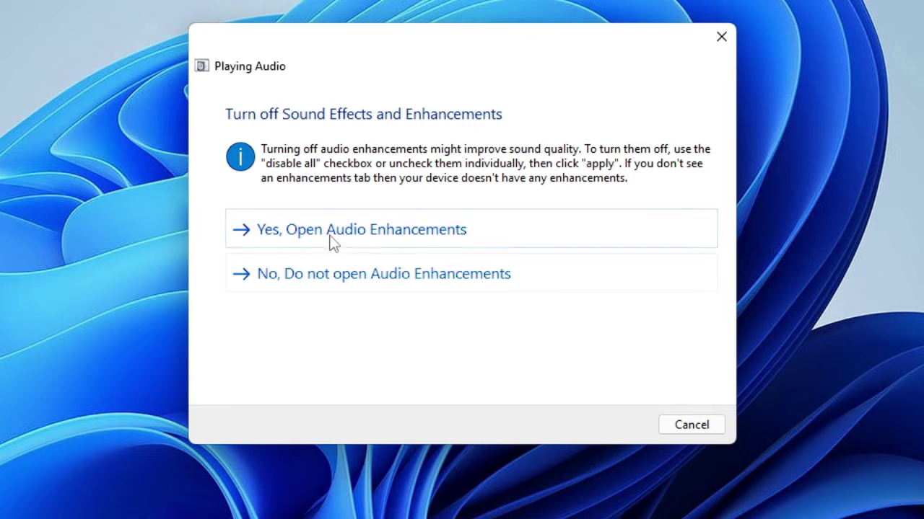
pyautogui.click(399, 231)
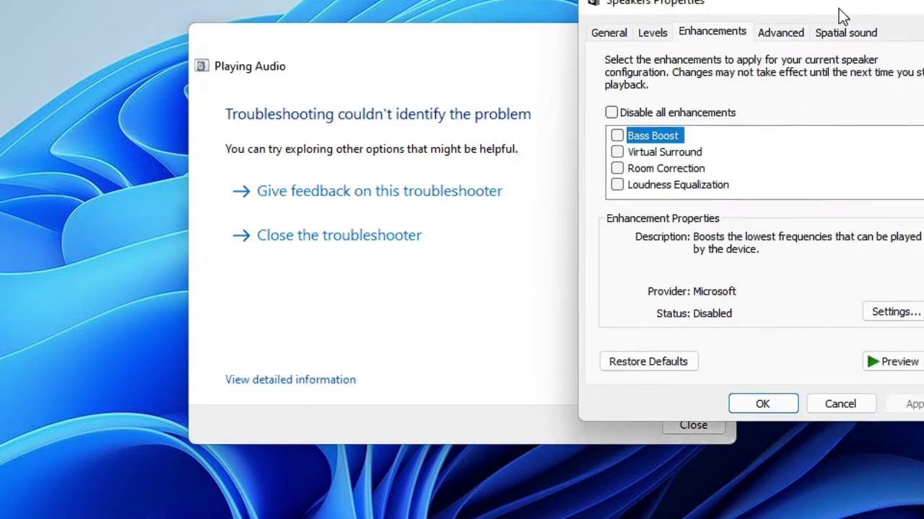
# Step: Disable all enhancements in the Speakers Properties and play the preview sound
pyautogui.moveTo(839, 16); pyautogui.dragTo(923, 46)
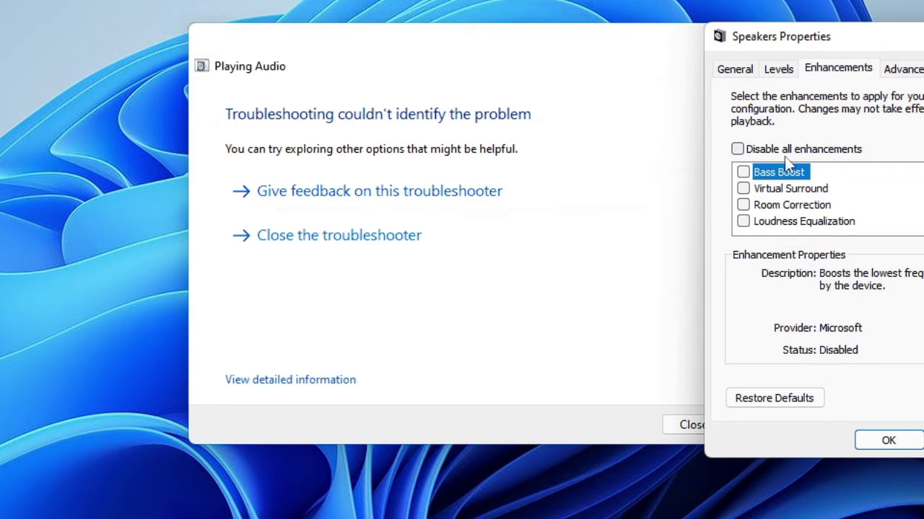
pyautogui.click(736, 150)
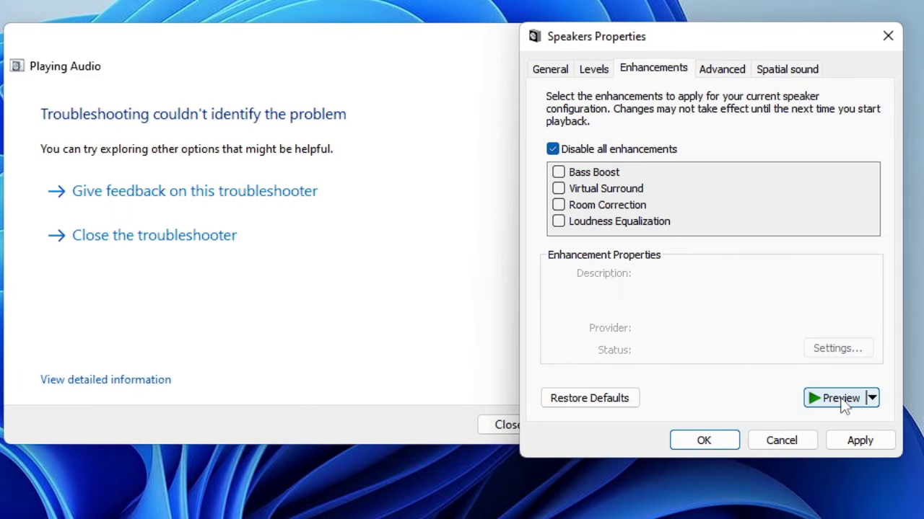
pyautogui.click(842, 401)
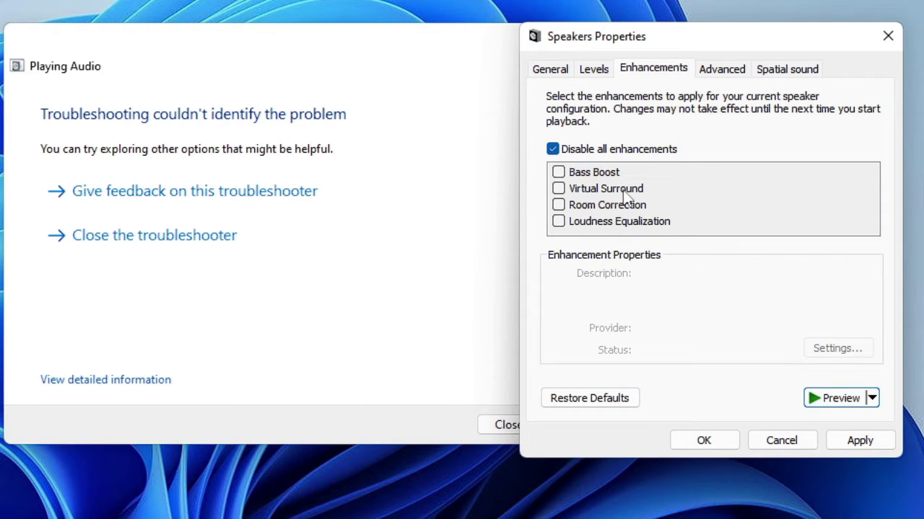
# Step: Turn off the option that disables all speaker enhancements, confirm the properties and close the Playing Audio troubleshooter
pyautogui.click(552, 149)
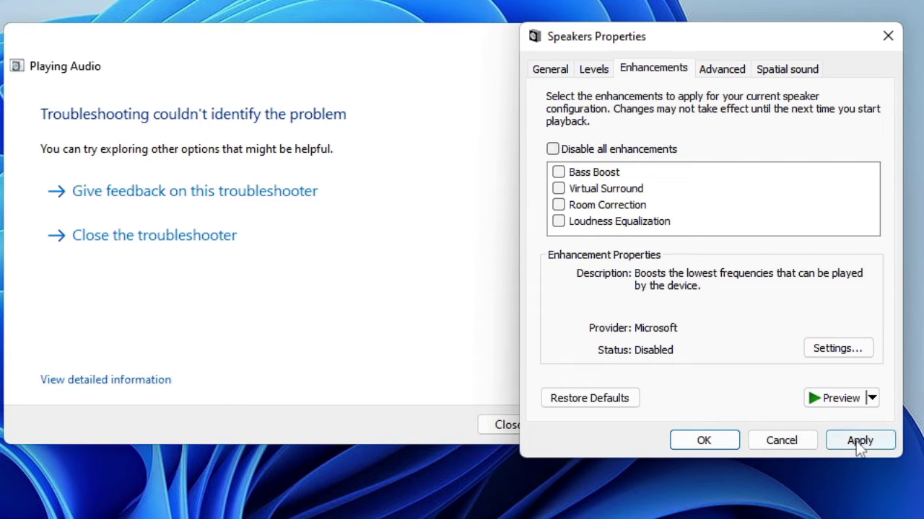
pyautogui.click(837, 439)
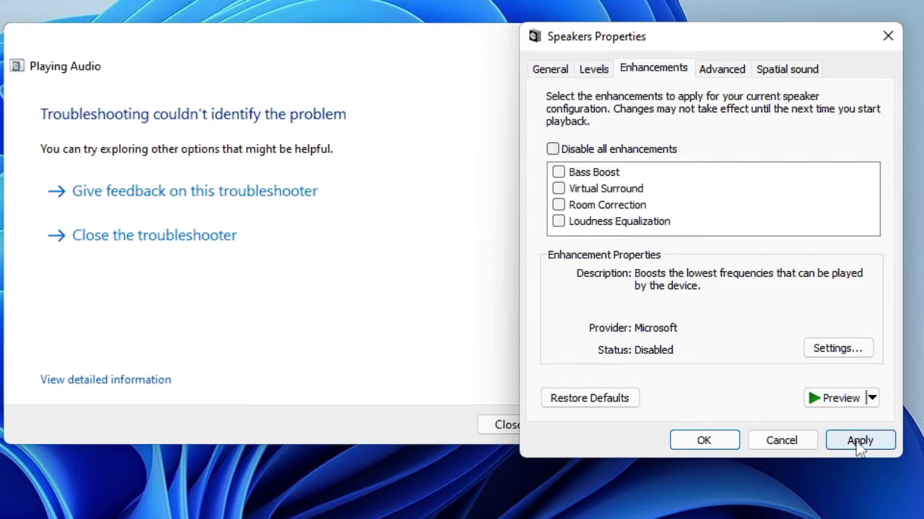
pyautogui.click(715, 441)
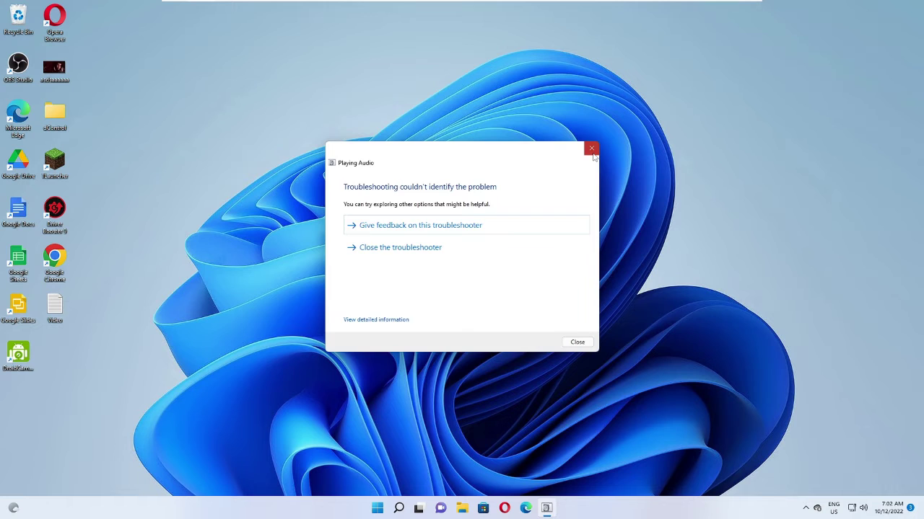
pyautogui.click(590, 149)
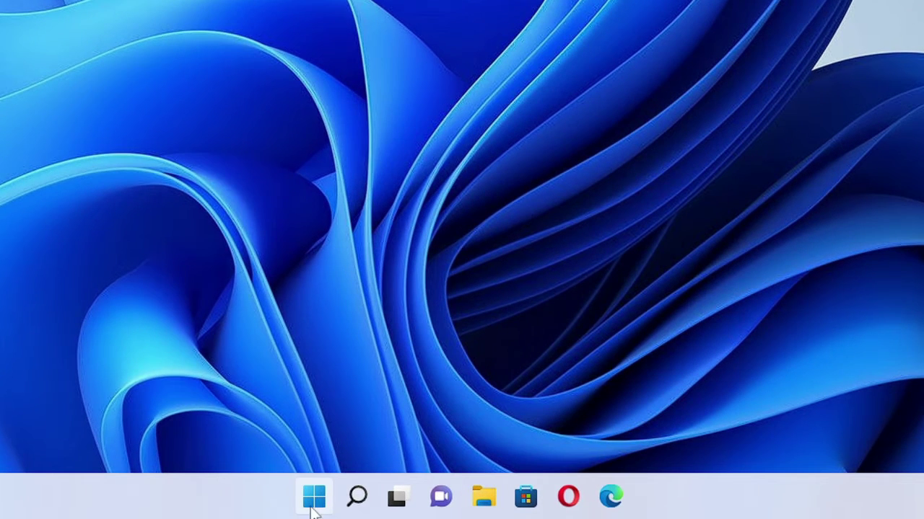
# Step: Open the System Sound settings in Windows Settings and show the available sound output devices
pyautogui.rightClick(318, 497)
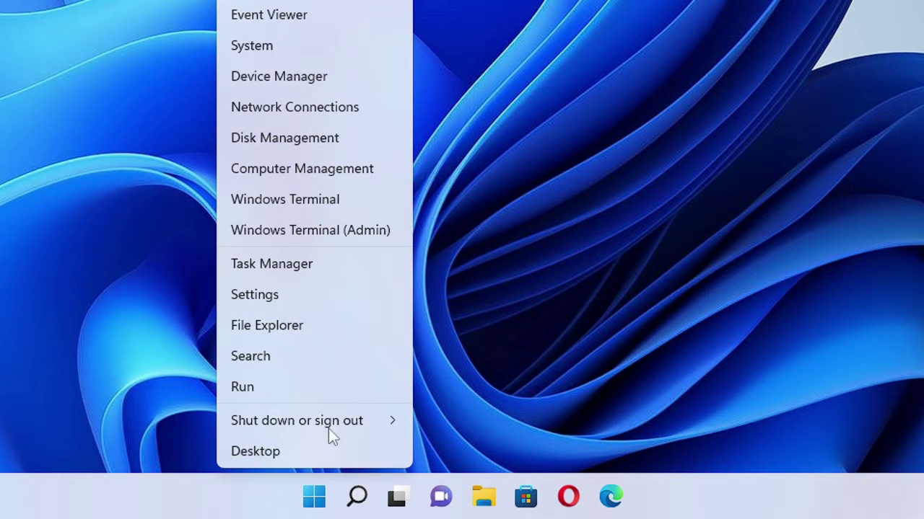
pyautogui.click(272, 296)
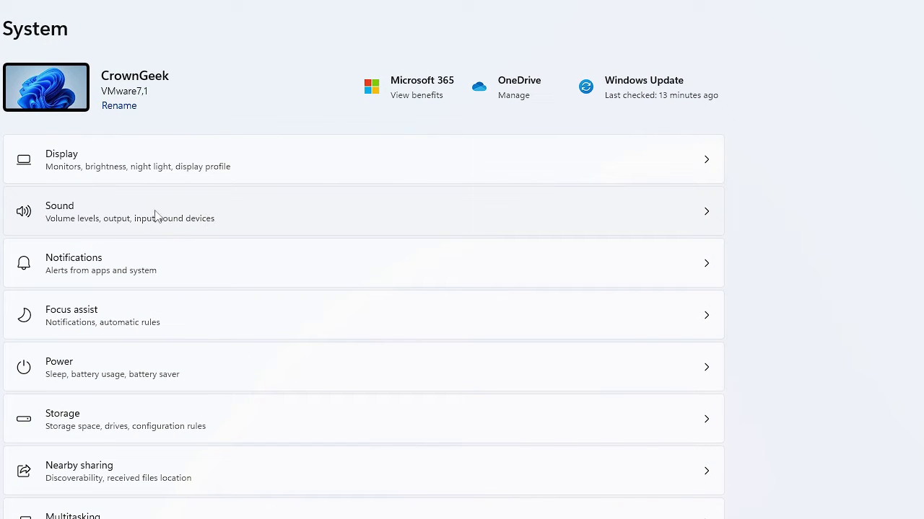
pyautogui.click(189, 215)
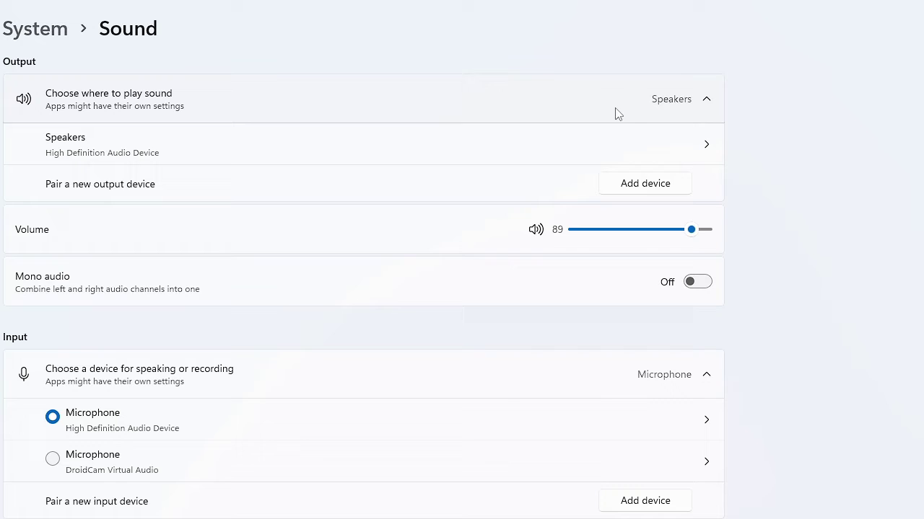
pyautogui.click(708, 105)
pyautogui.click(709, 105)
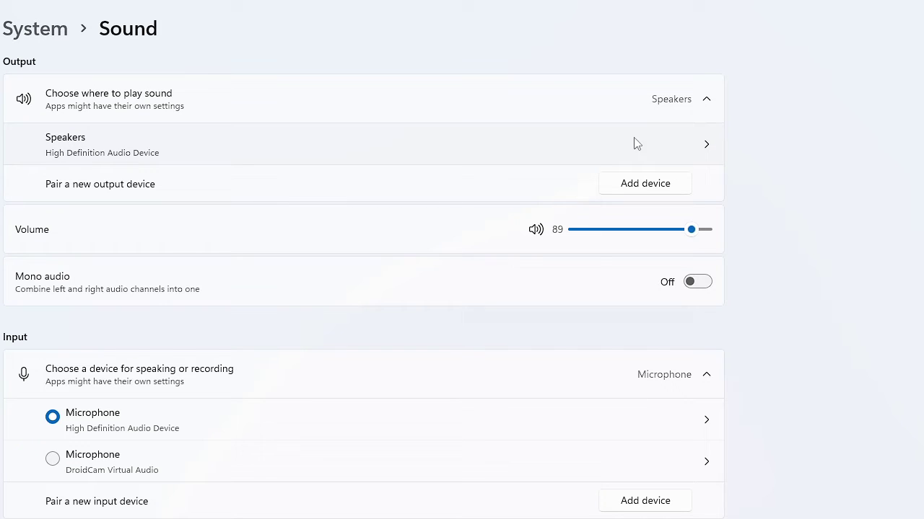
# Step: Toggle Enhance audio in the High Definition Audio Device speakers' properties and return to the Sound page
pyautogui.click(617, 152)
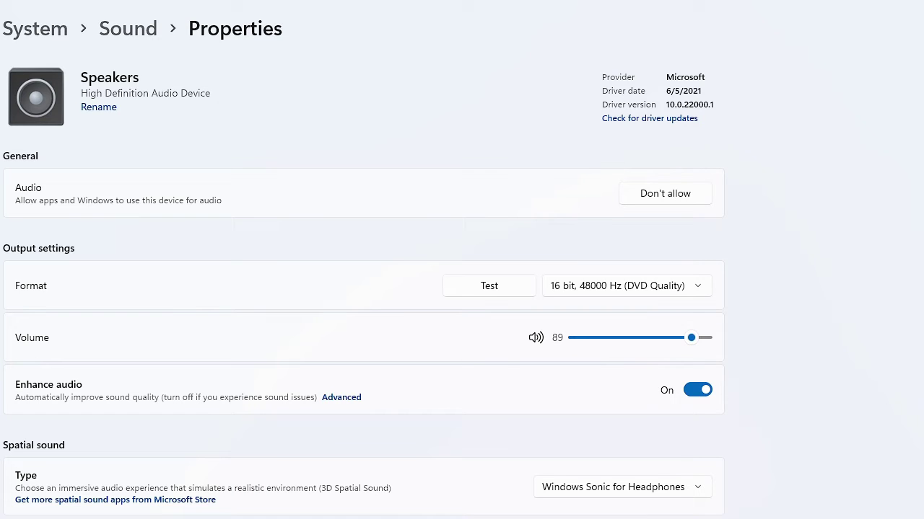
pyautogui.click(128, 28)
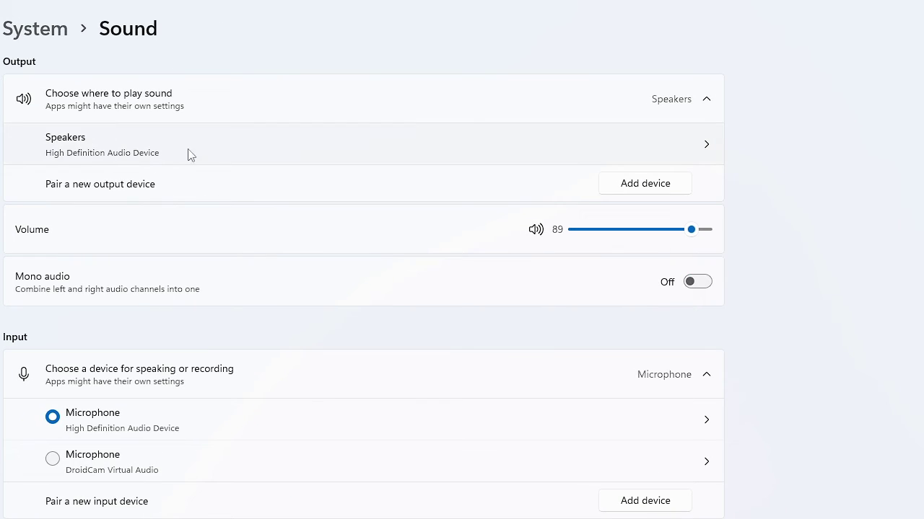
pyautogui.click(606, 154)
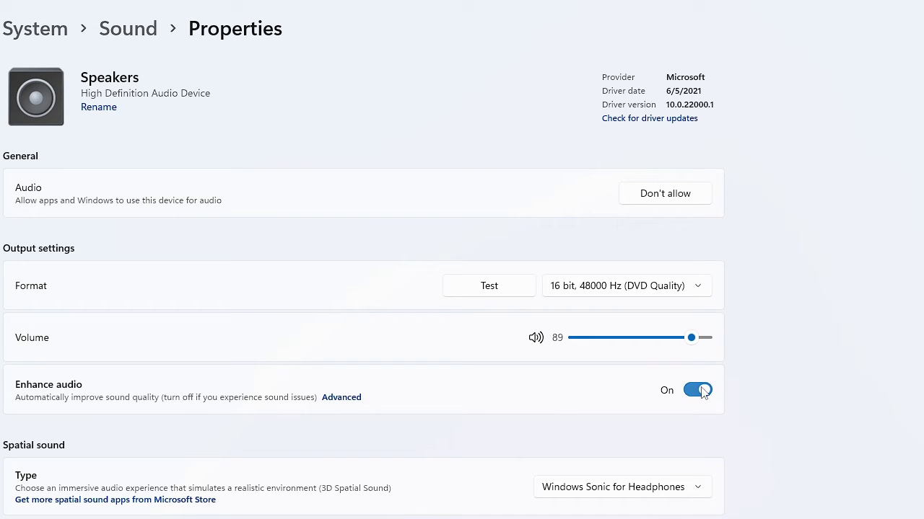
pyautogui.click(701, 387)
pyautogui.click(701, 388)
pyautogui.click(701, 394)
pyautogui.hotkey('alt', 'Left')
# Step: Open More sound settings, check the Internal AUX Jack and Speakers playback devices and the speakers' available options, and close the dialog with OK
pyautogui.scroll(-5, 235, 402)
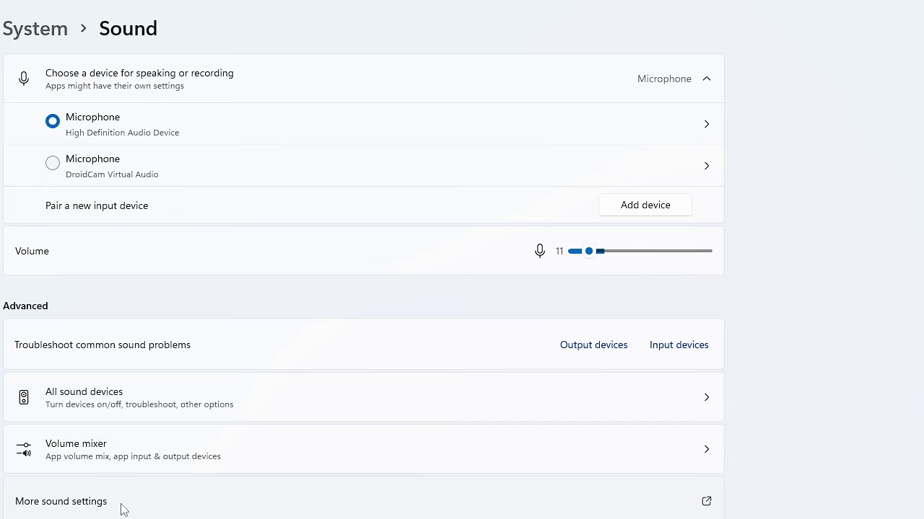
pyautogui.click(152, 503)
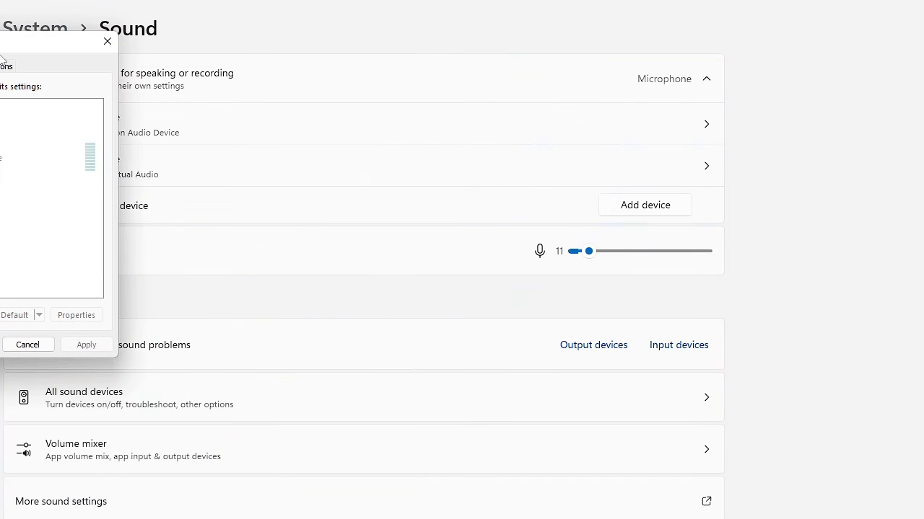
pyautogui.moveTo(0, 43); pyautogui.dragTo(354, 221)
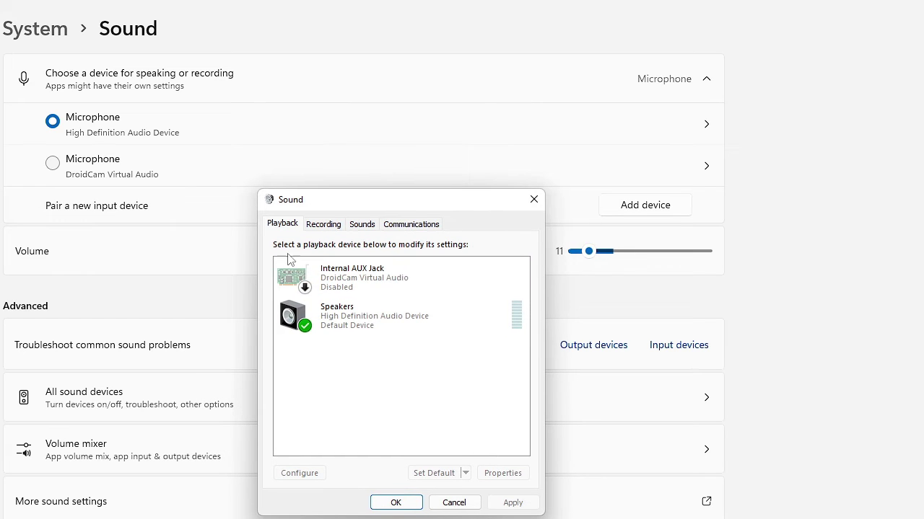
pyautogui.click(350, 320)
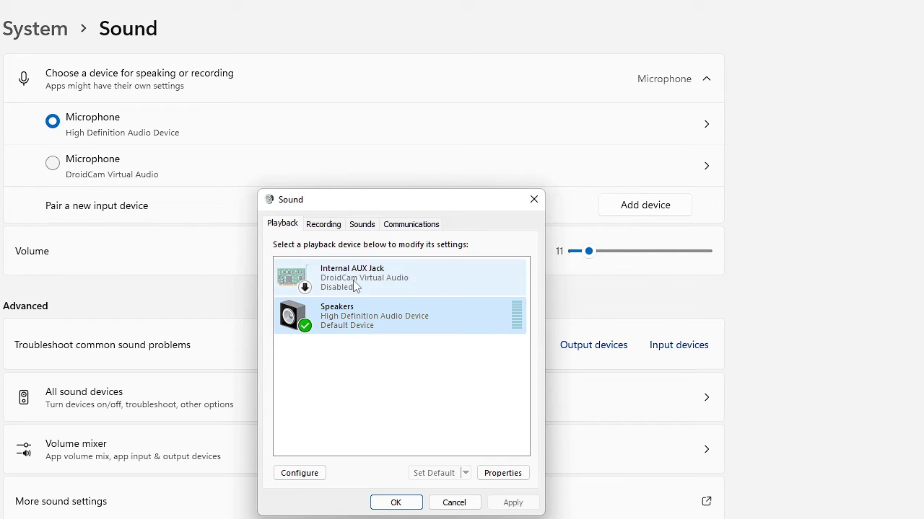
pyautogui.click(360, 284)
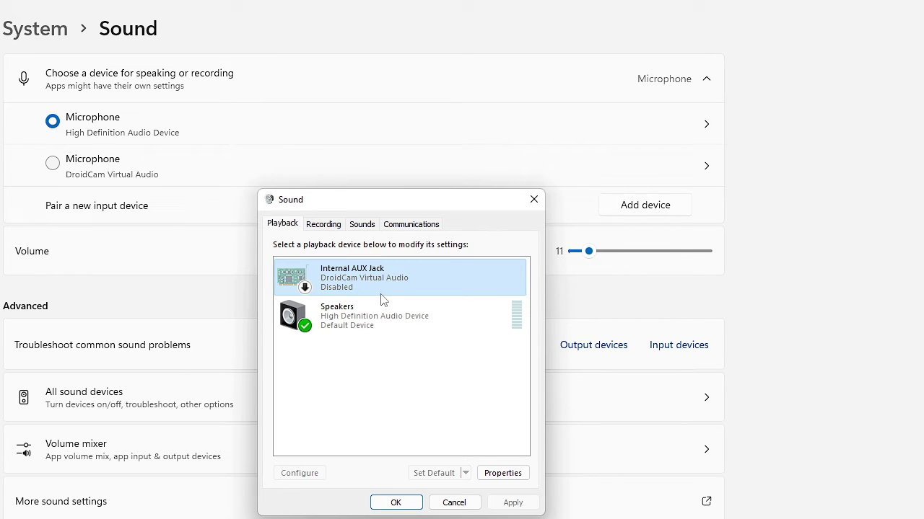
pyautogui.click(366, 319)
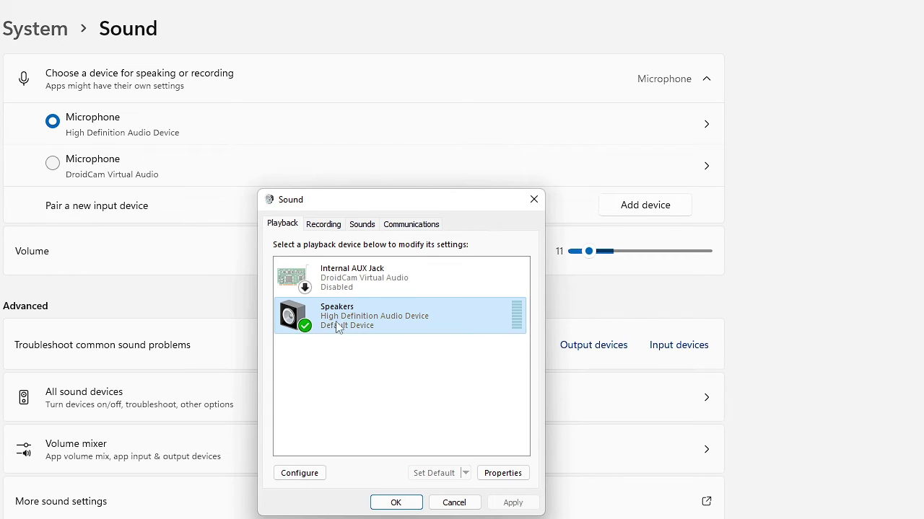
pyautogui.rightClick(360, 306)
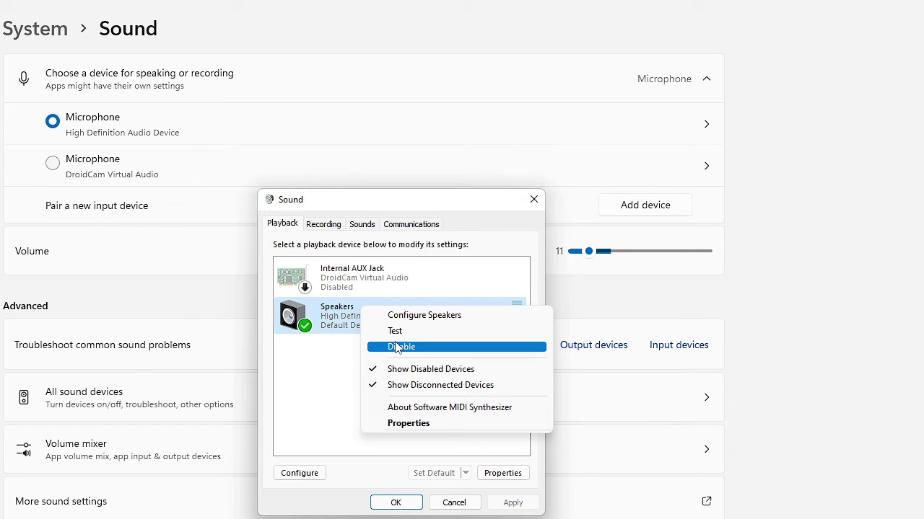
pyautogui.click(306, 395)
pyautogui.click(400, 502)
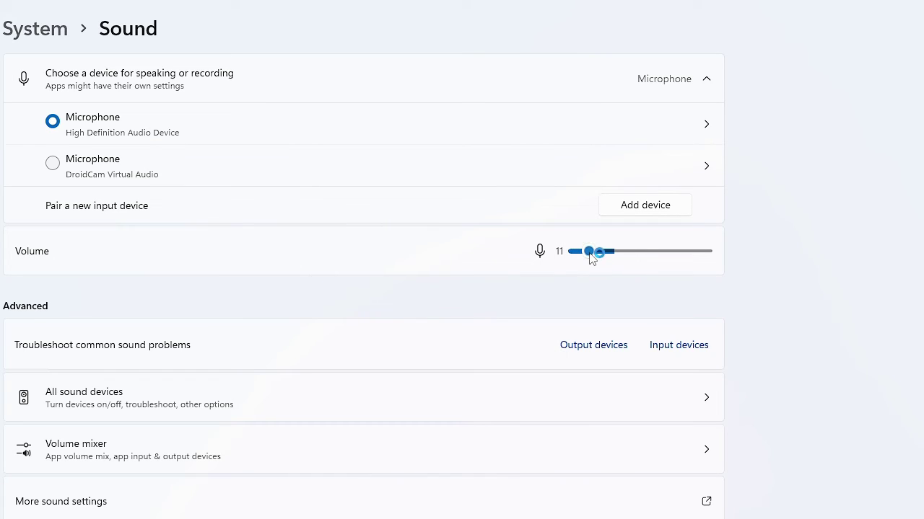
# Step: Set the microphone input volume to 49 and close Settings
pyautogui.moveTo(592, 258); pyautogui.dragTo(642, 256)
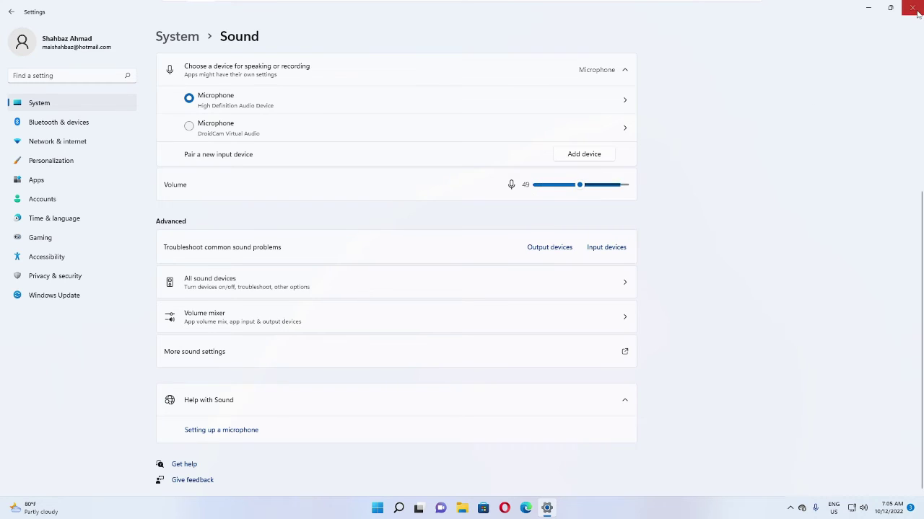
pyautogui.hotkey('alt', 'F4')
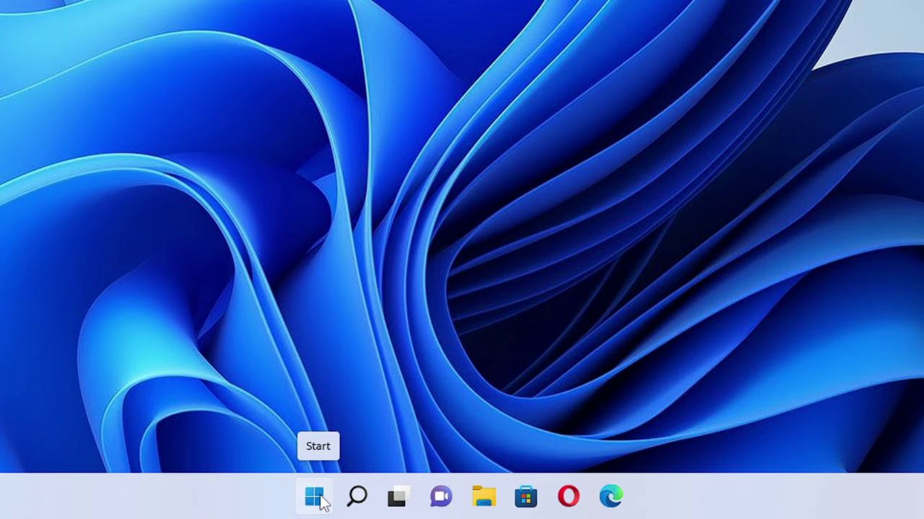
# Step: Open Device Manager to list the computer's hardware devices
pyautogui.rightClick(321, 495)
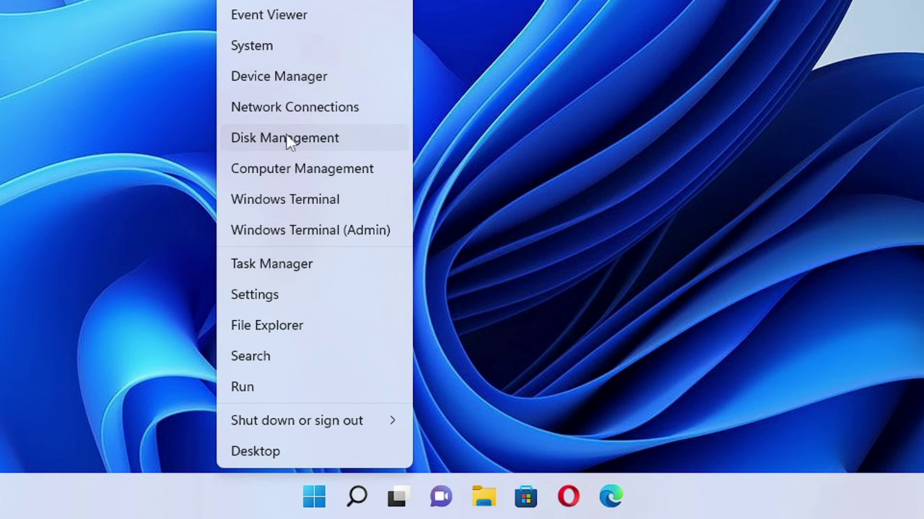
pyautogui.click(326, 75)
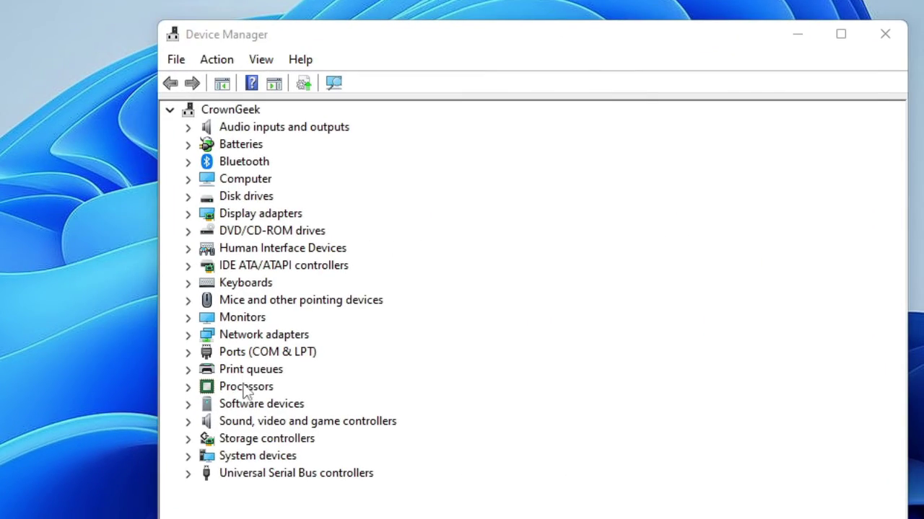
# Step: Expand Sound, video and game controllers and check the DroidCam Source 3, DroidCam Virtual Audio and High Definition Audio Device entries
pyautogui.click(254, 421)
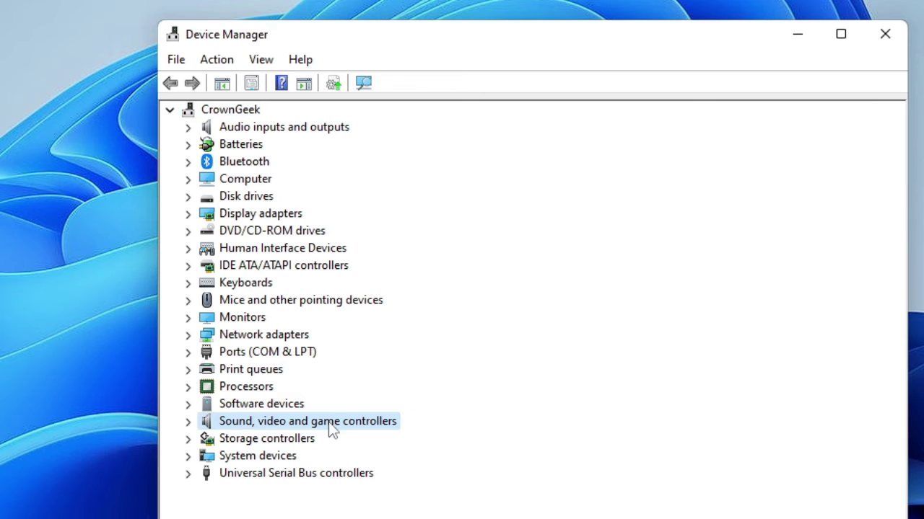
pyautogui.doubleClick(329, 424)
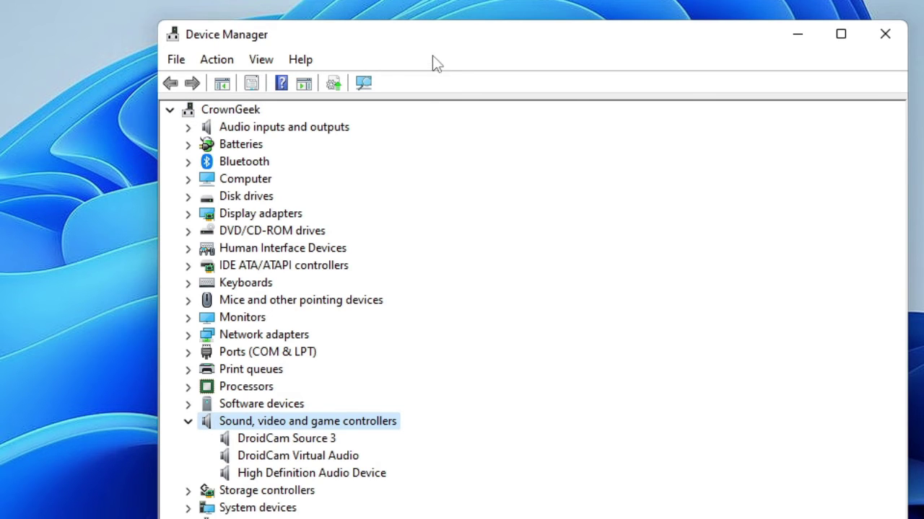
pyautogui.click(312, 341)
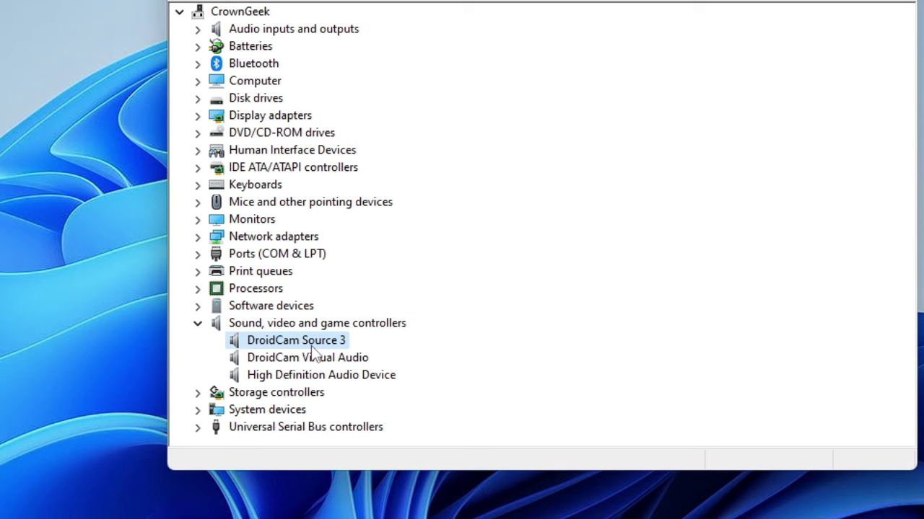
pyautogui.click(334, 365)
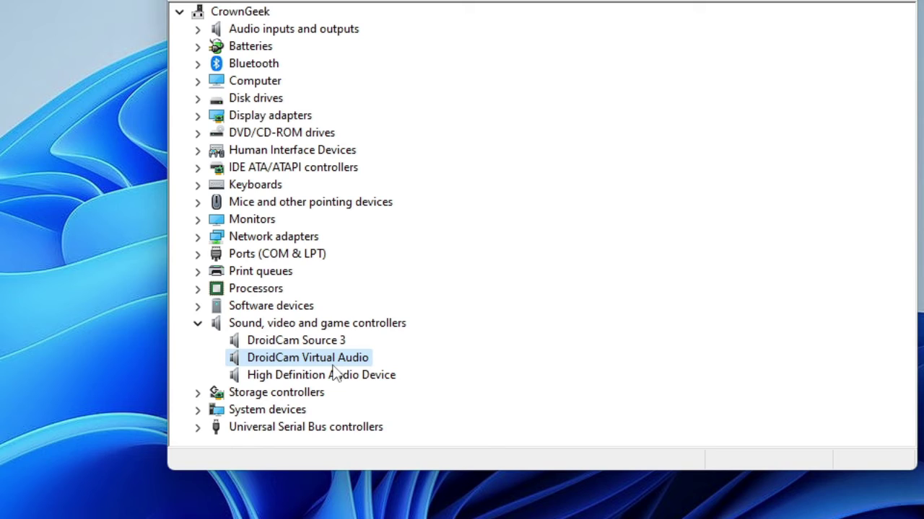
pyautogui.click(328, 375)
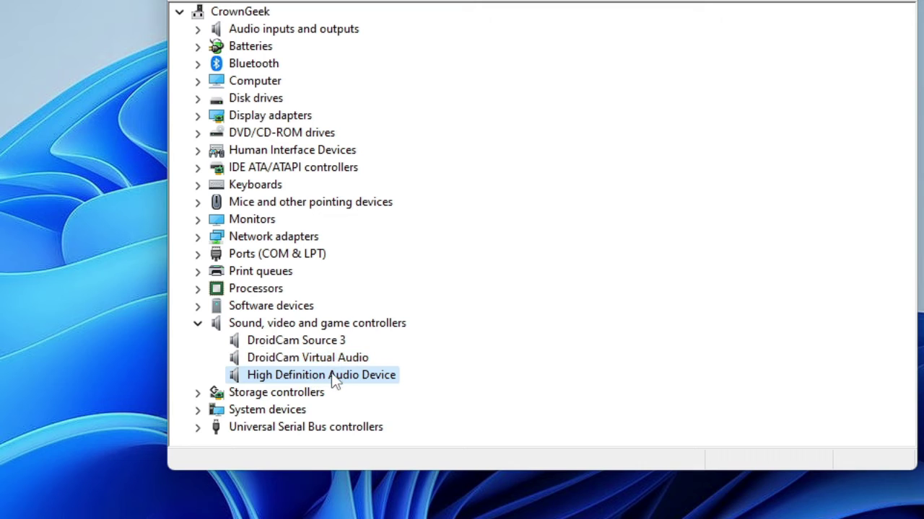
# Step: Run an automatic driver update search for the High Definition Audio Device and close the update wizard
pyautogui.rightClick(334, 381)
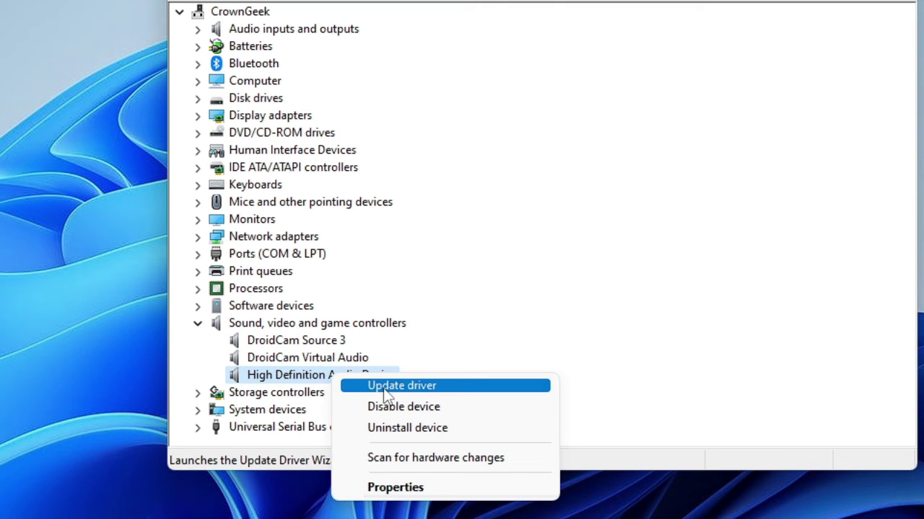
pyautogui.click(383, 388)
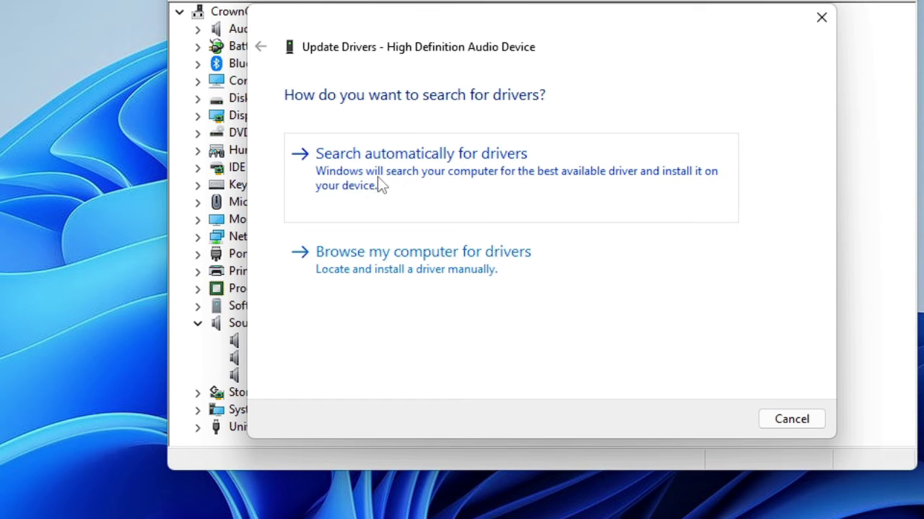
pyautogui.click(461, 165)
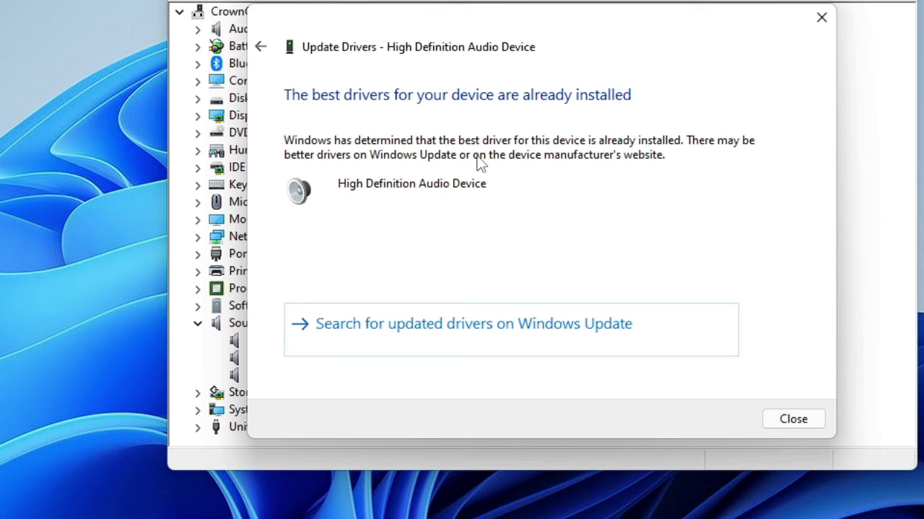
pyautogui.click(793, 426)
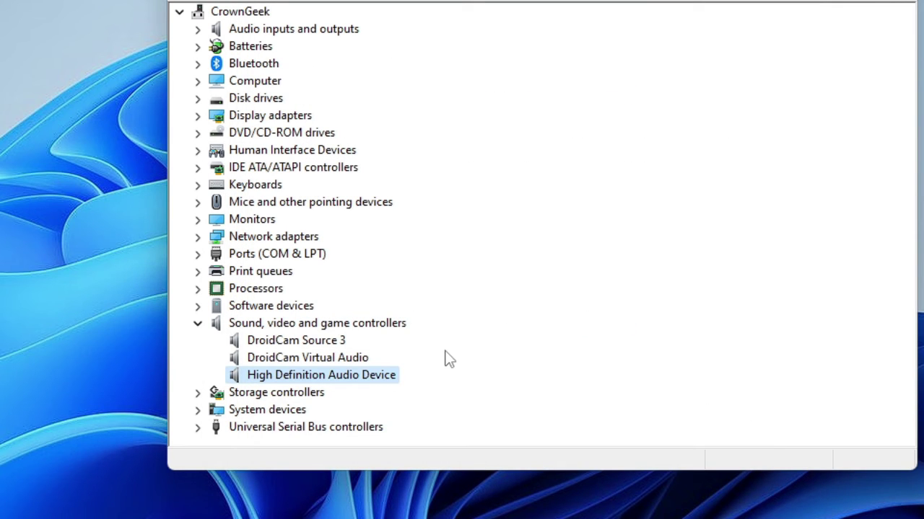
# Step: Bring up the uninstall confirmation for the High Definition Audio Device and dismiss it without uninstalling
pyautogui.rightClick(370, 377)
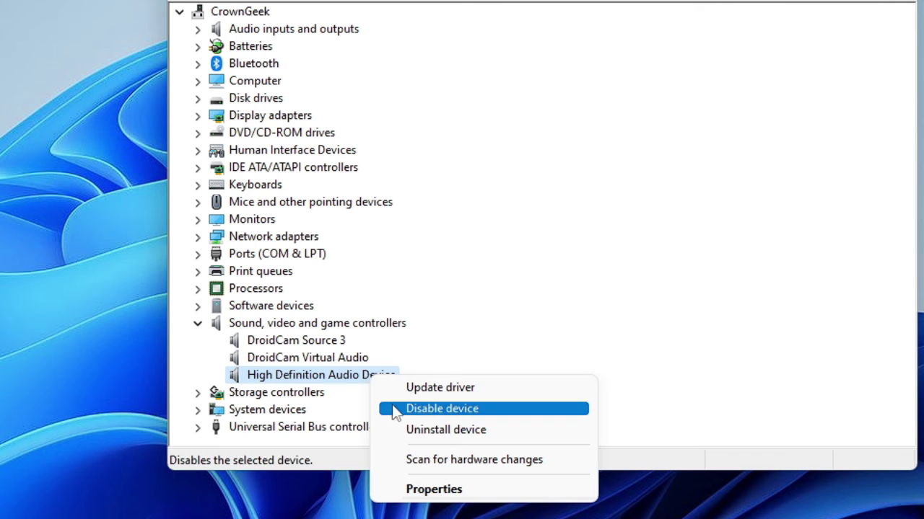
pyautogui.click(459, 431)
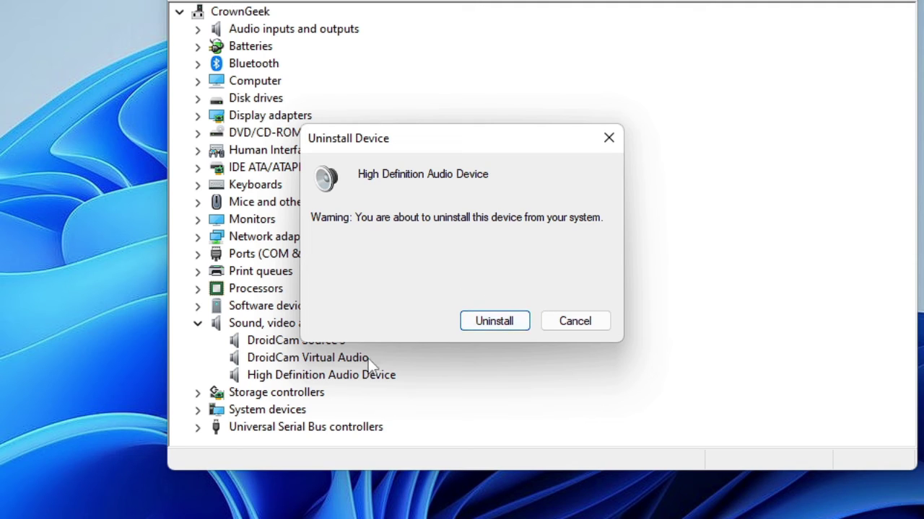
pyautogui.click(611, 143)
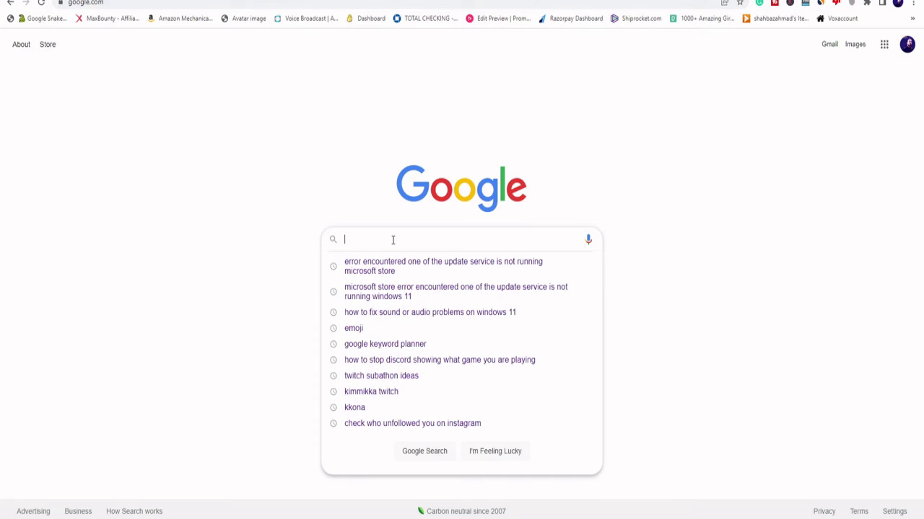
# Step: Switch to the browser, search Google for "realtek audio driver windows 11" and look through the results for a driver download
pyautogui.write('relatek aud')
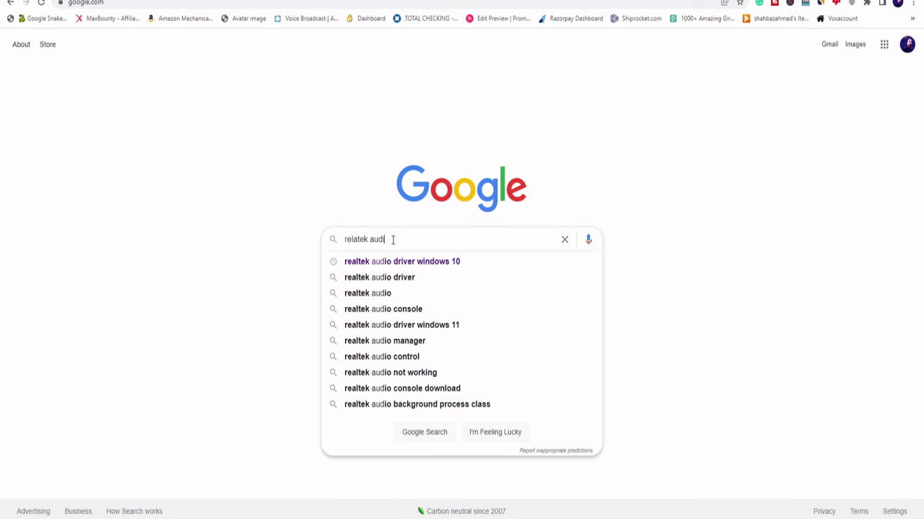
pyautogui.write('io dri')
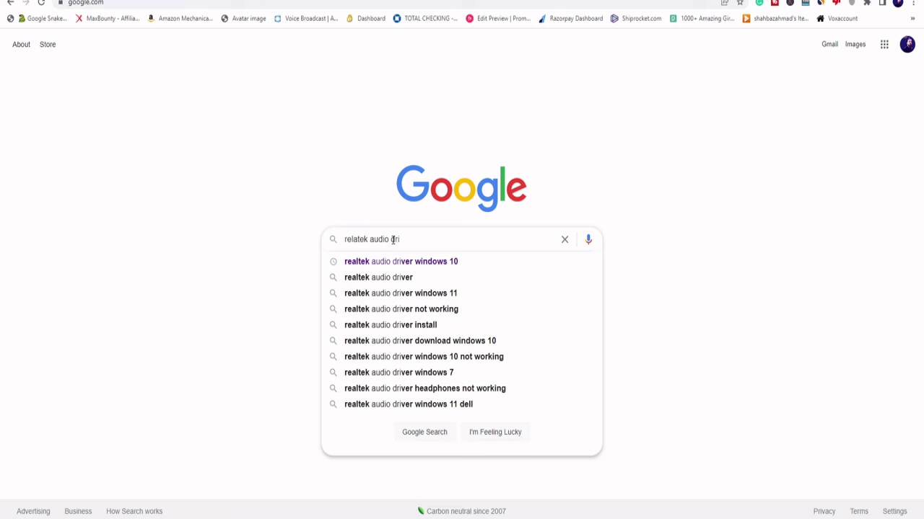
pyautogui.press('Down')
pyautogui.press('Down')
pyautogui.press('Down')
pyautogui.press('Return')
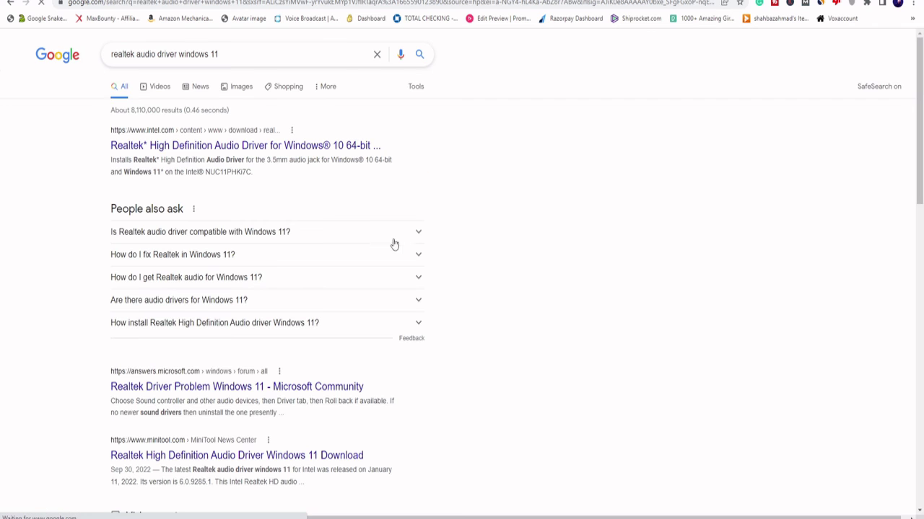
pyautogui.scroll(-2, 204, 188)
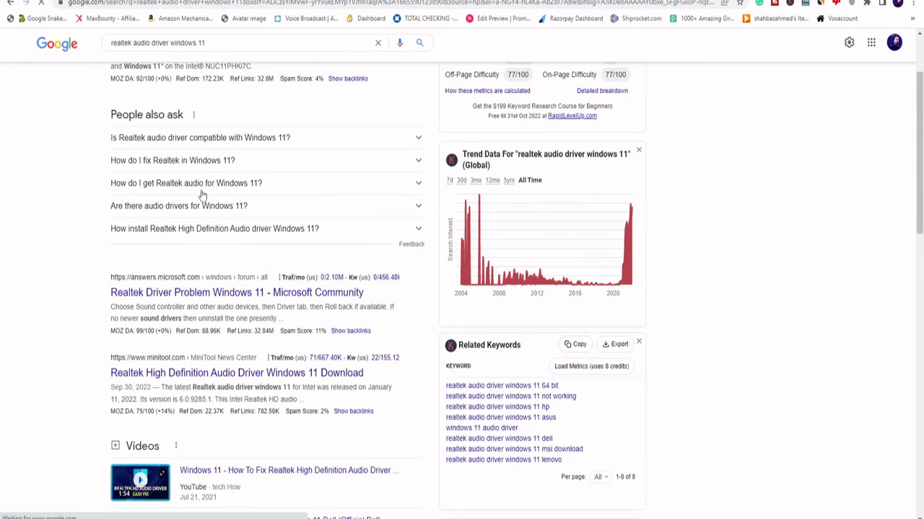
pyautogui.scroll(2, 203, 194)
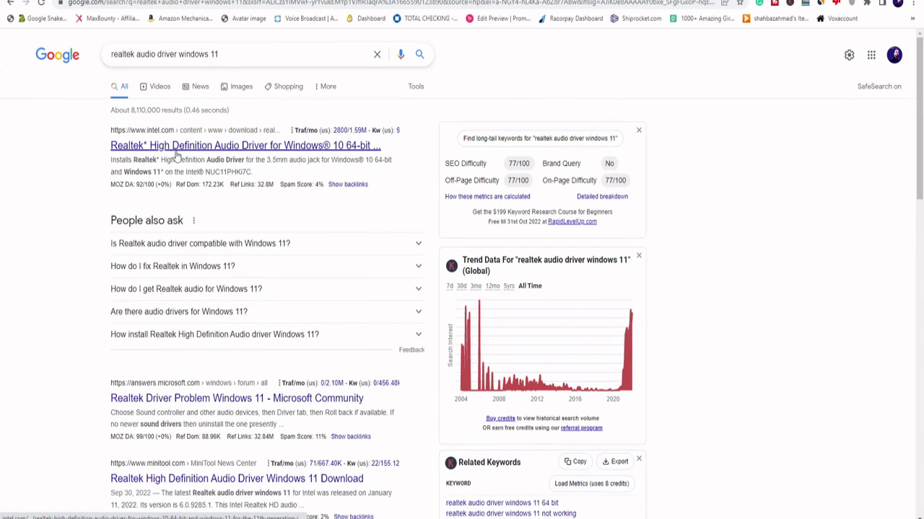